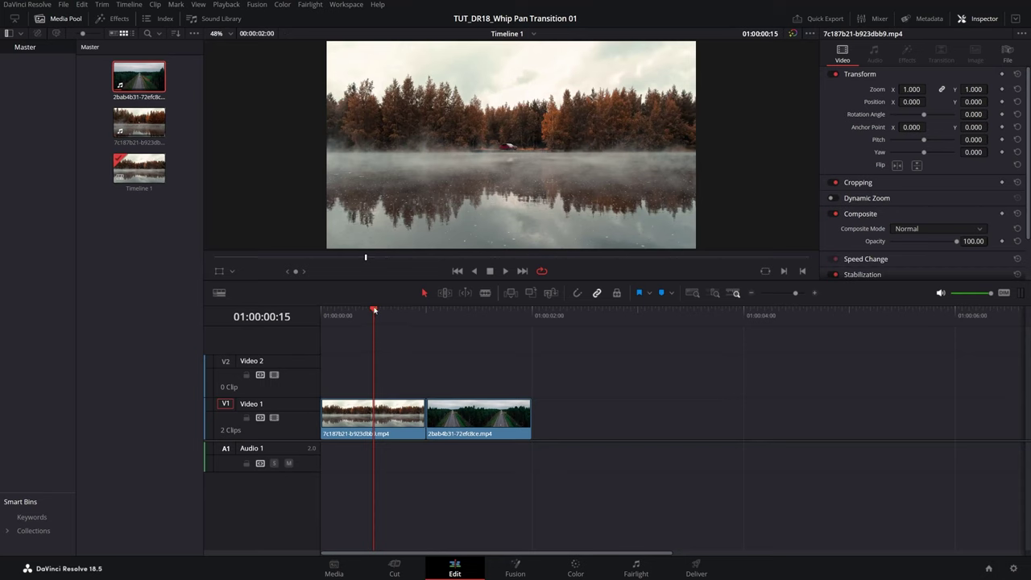
Place an Adjustment Clip from the Effects library on Video 2, above both clips.
drag(374, 311, 434, 314)
click(117, 19)
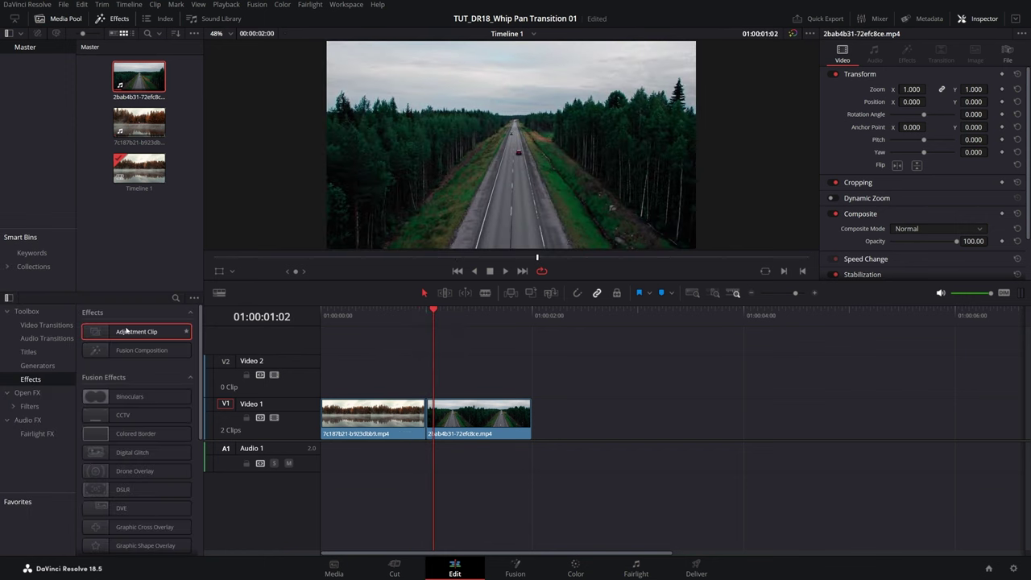
drag(121, 333, 321, 378)
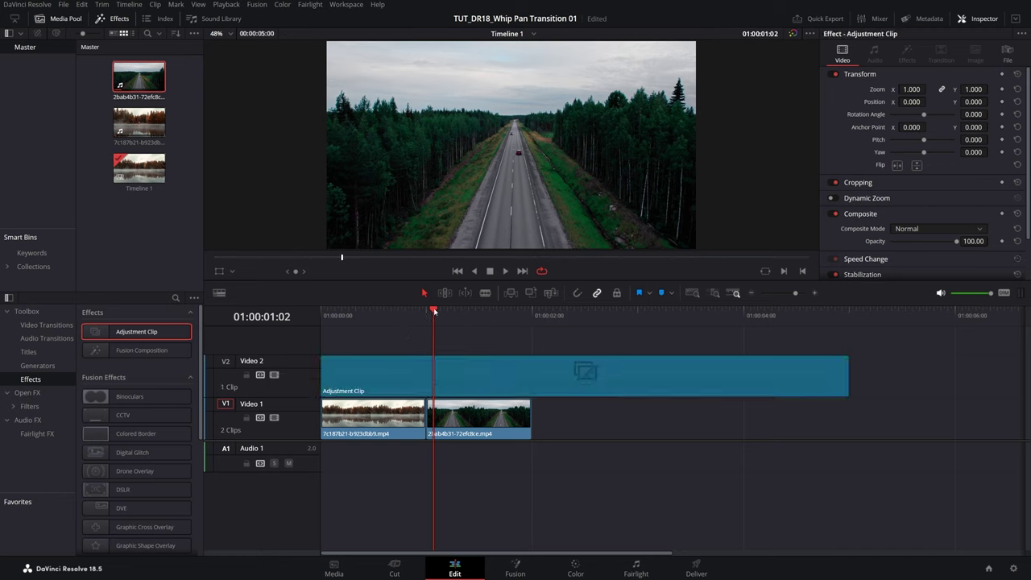
Trim the adjustment clip's start to 01:00:00:25, a few frames before the cut.
drag(434, 311, 433, 314)
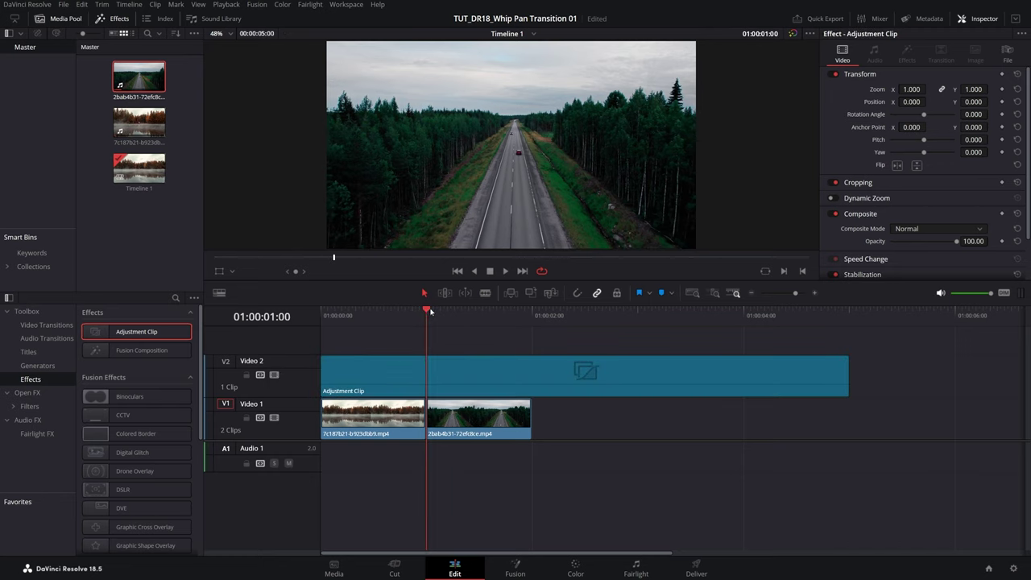
key(Left)
key(Right)
key(Left)
key(Left)
key(Left)
key(Left)
key(Left)
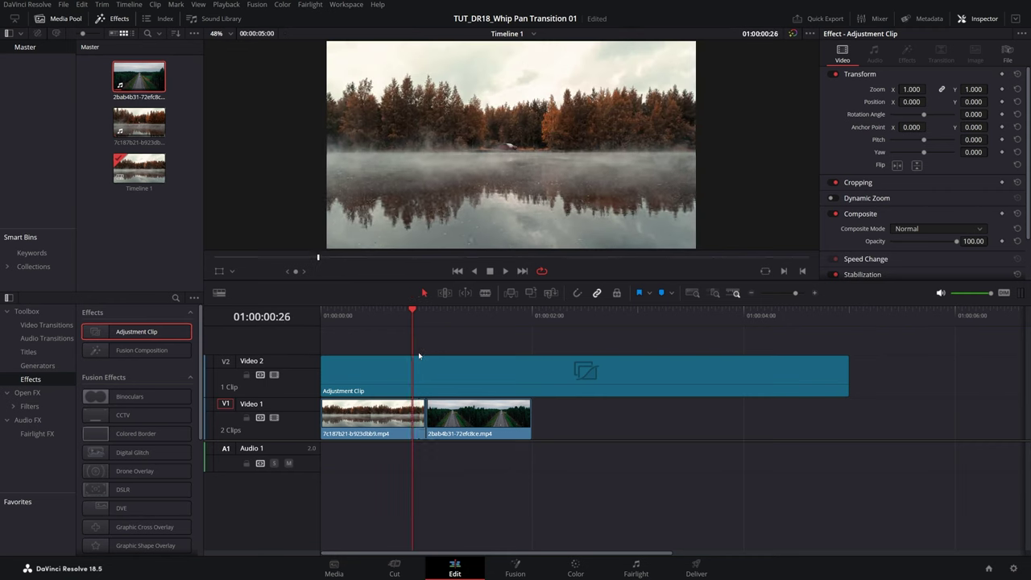
drag(325, 373, 410, 373)
Save the project and trim the adjustment clip's end to 01:00:01:05, just past the cut.
click(427, 311)
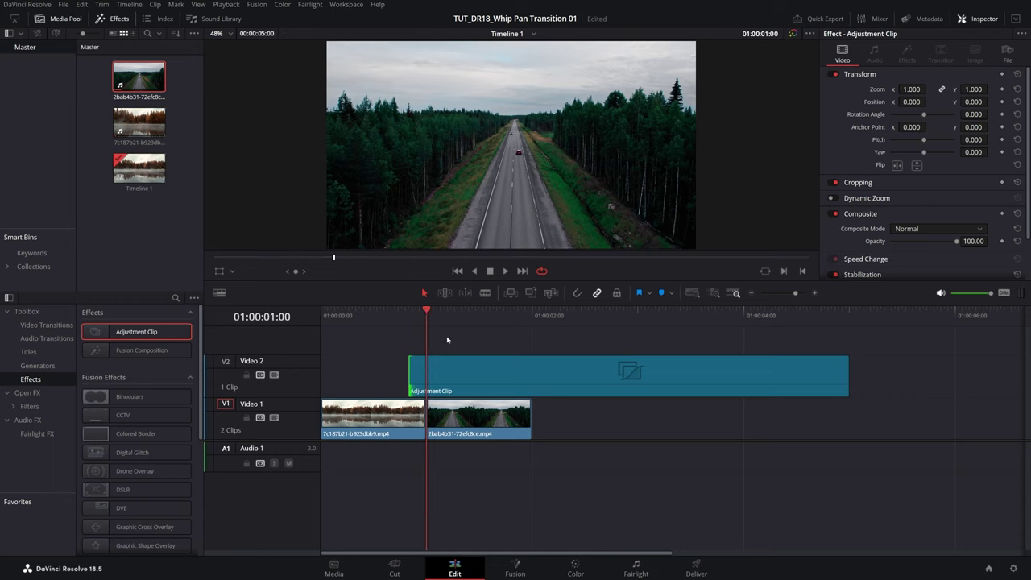
key(ctrl+s)
key(Right)
key(Right)
key(Right)
key(Right)
key(Right)
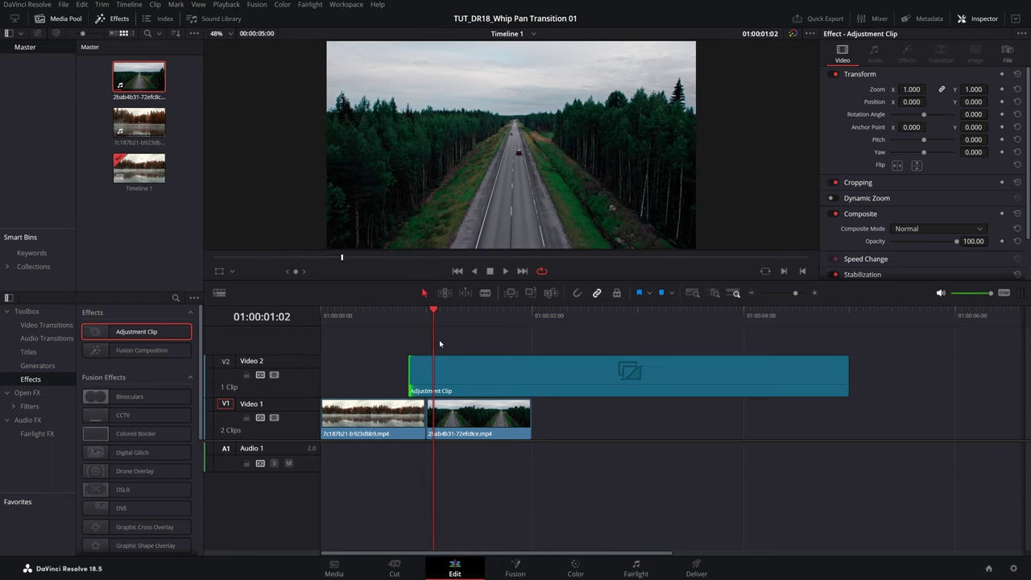
drag(846, 371, 442, 380)
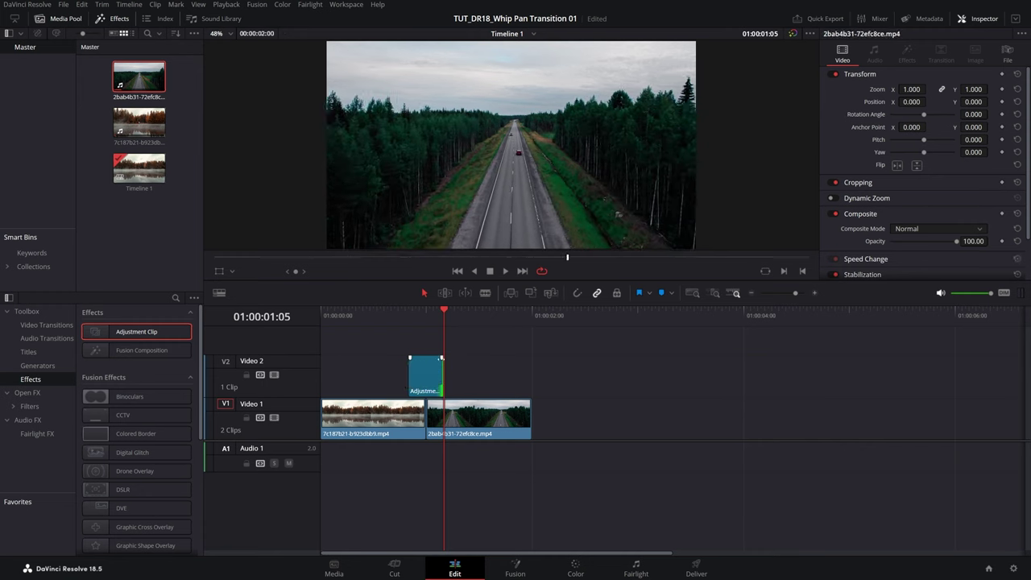
Select the trimmed adjustment clip and open it on the Fusion page.
click(420, 380)
key(Left)
key(Left)
key(Left)
key(Left)
key(Left)
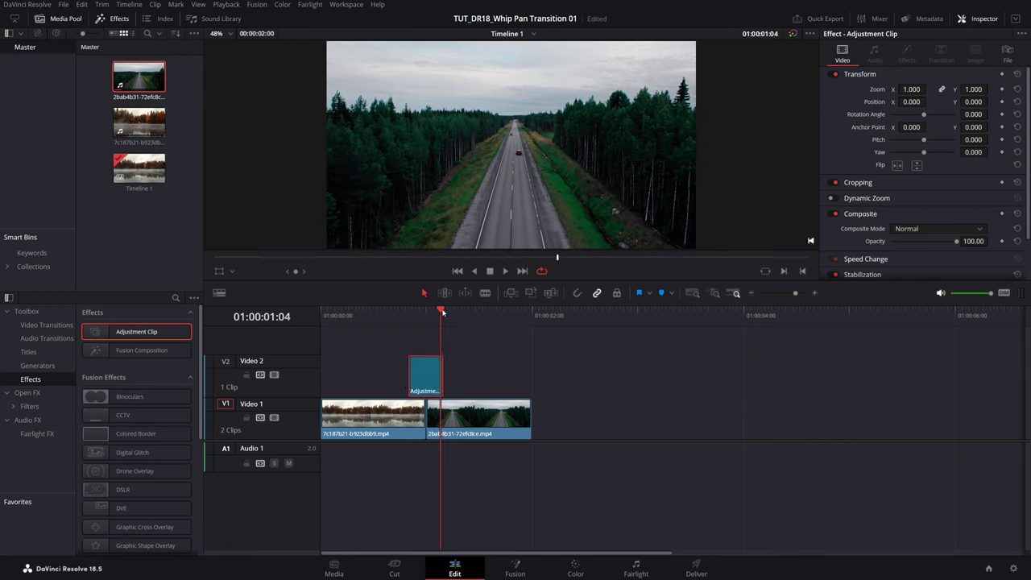
click(512, 574)
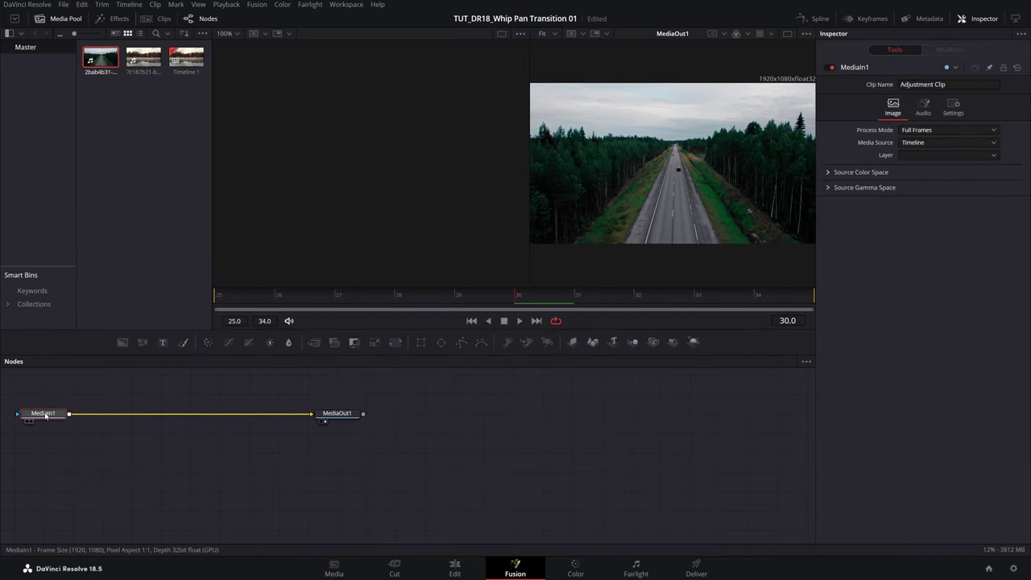
Add a Transform node between MediaIn1 and MediaOut1 and show Transform1's settings in the Inspector.
key(ctrl+space)
text(Transform)
text(transfor)
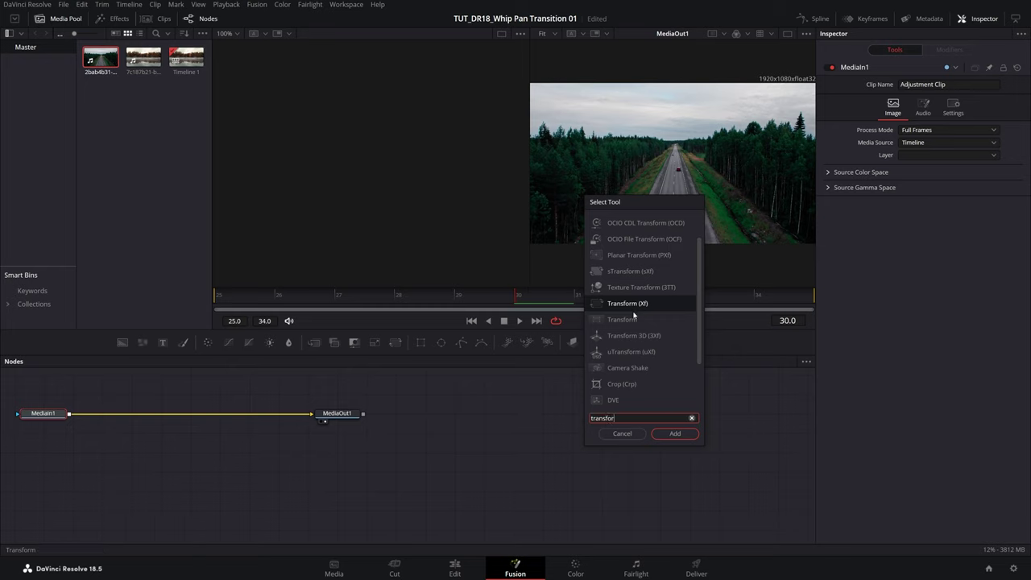
triple_click(678, 418)
text(Transform)
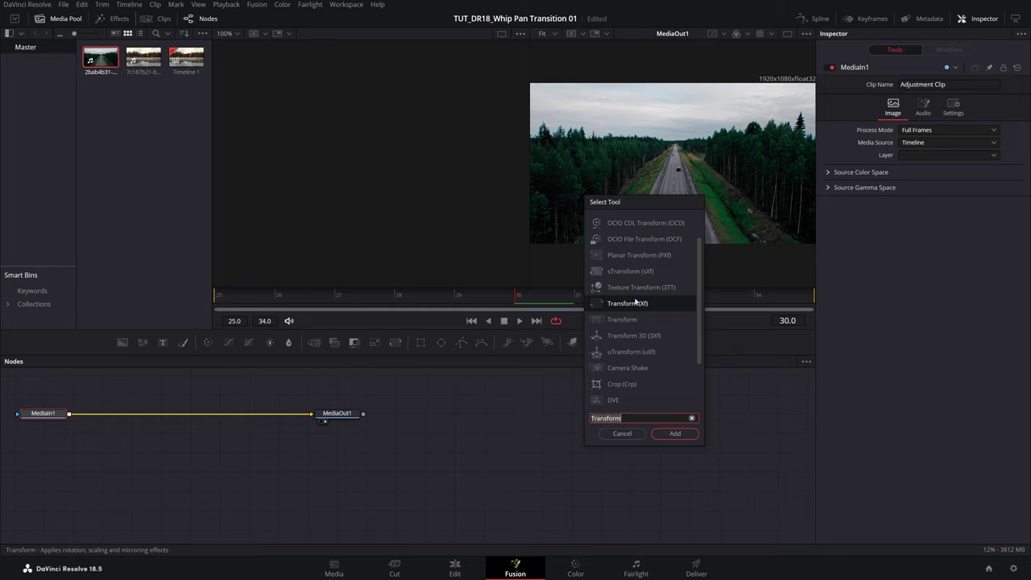
click(676, 435)
click(984, 18)
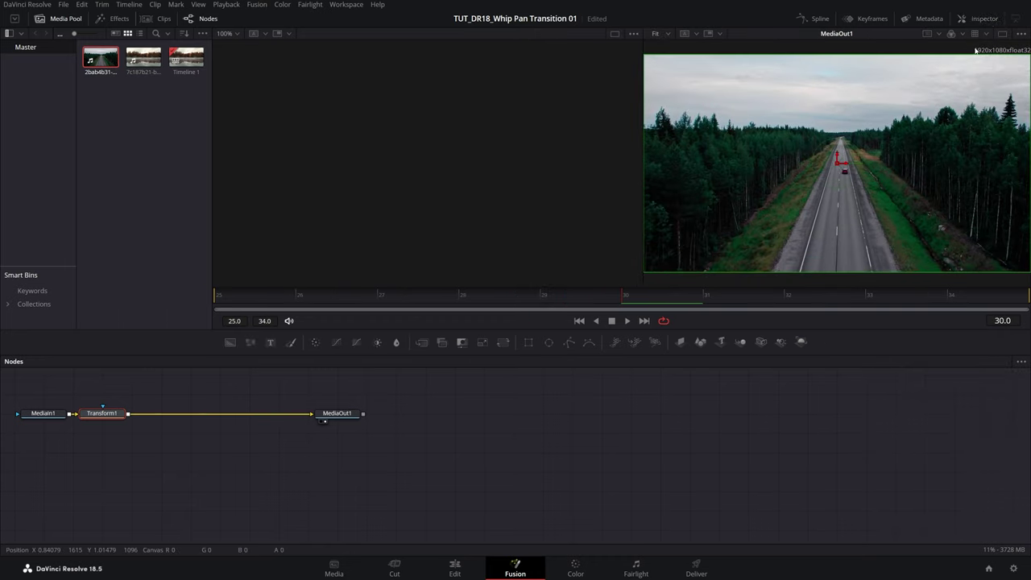
click(985, 19)
key(Left)
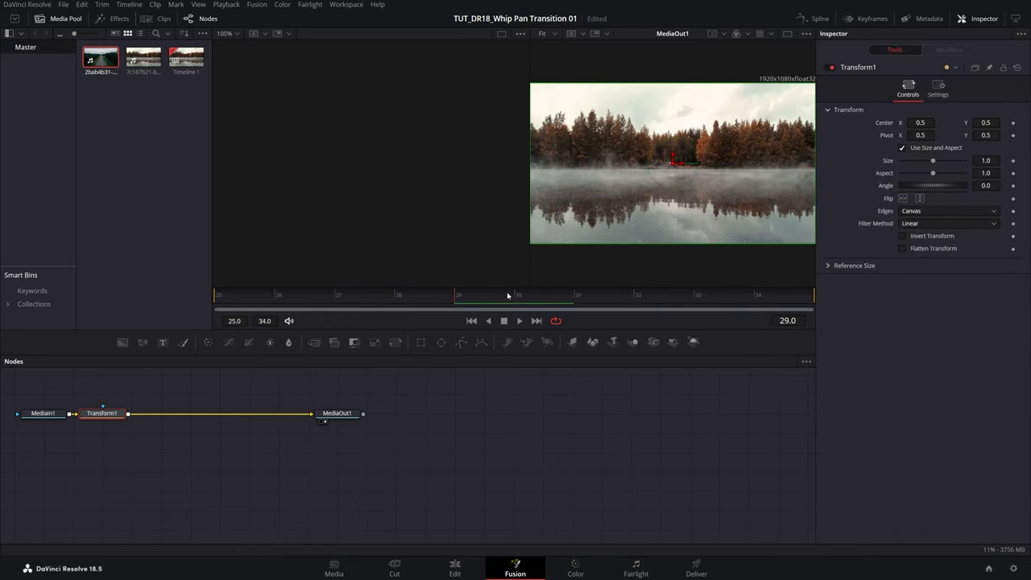
Keyframe Transform1's Center at frames 25, 29, 30 and 34, then scrub across the cut.
drag(508, 294, 219, 284)
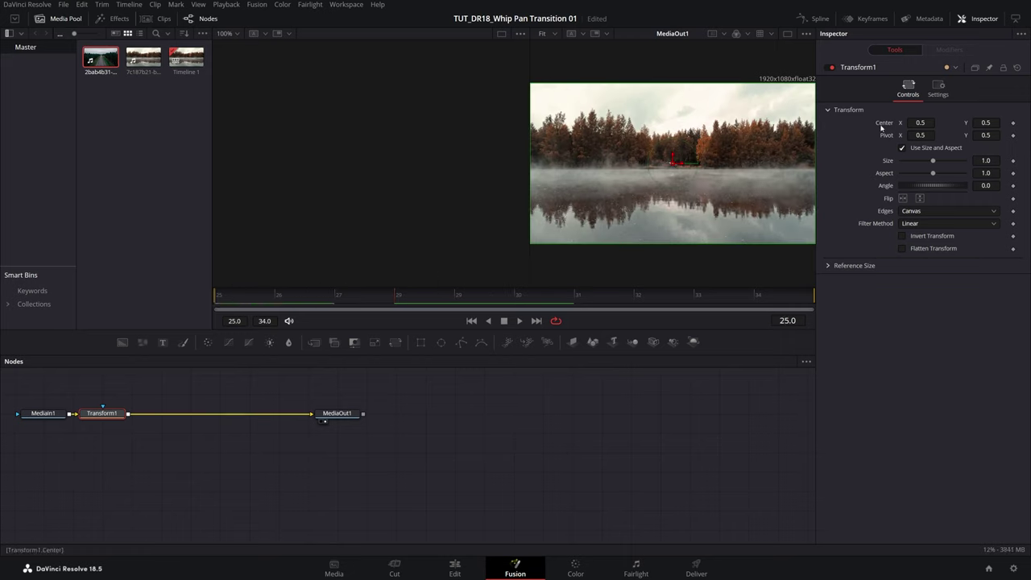
click(1014, 124)
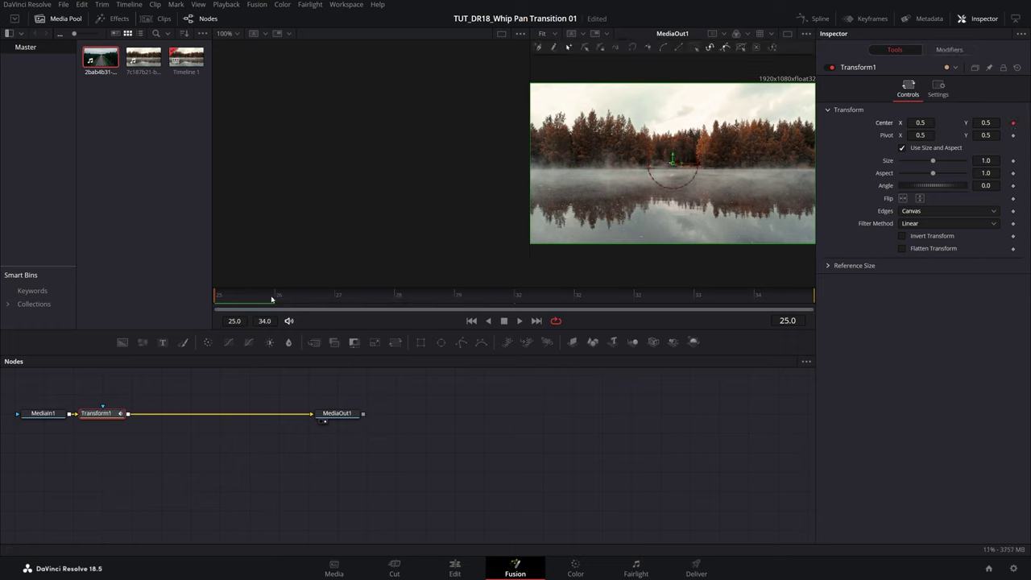
click(516, 297)
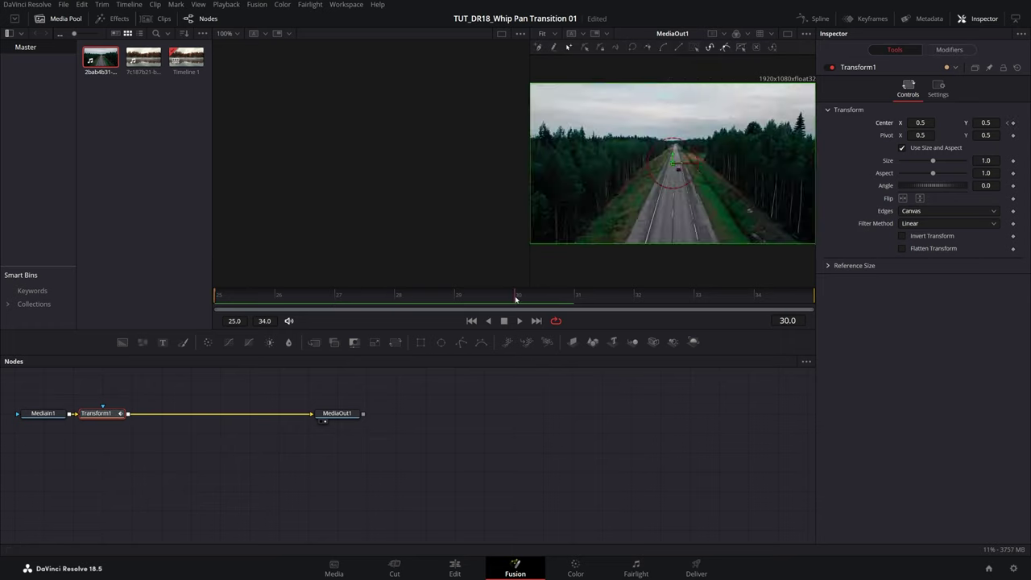
click(396, 296)
click(1014, 122)
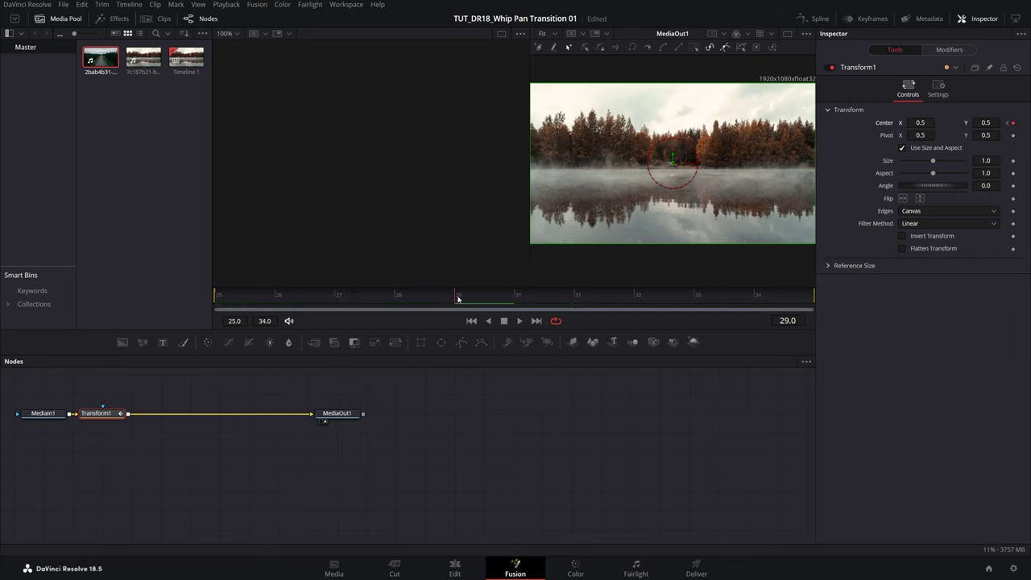
key(Right)
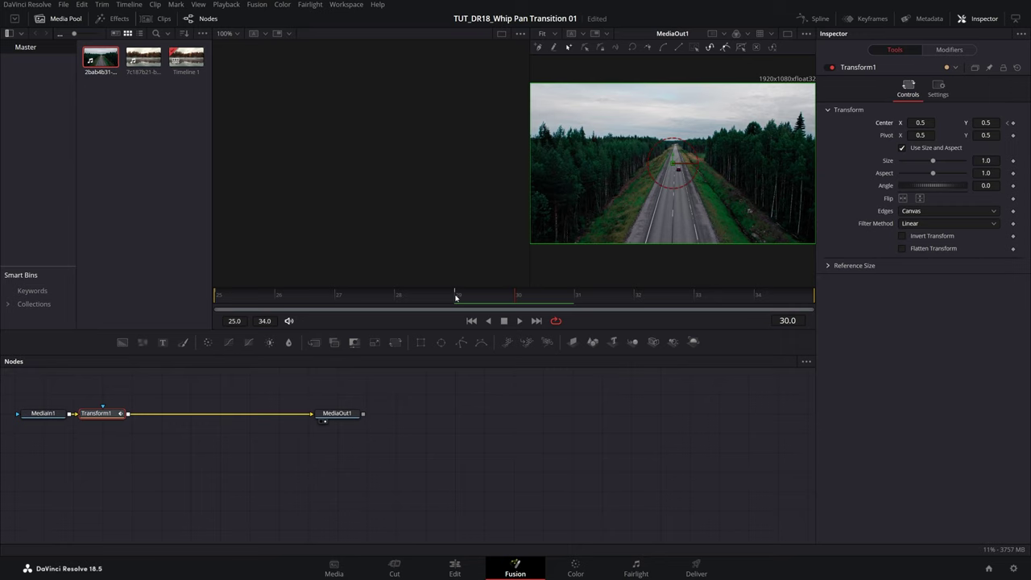
click(1013, 122)
click(758, 295)
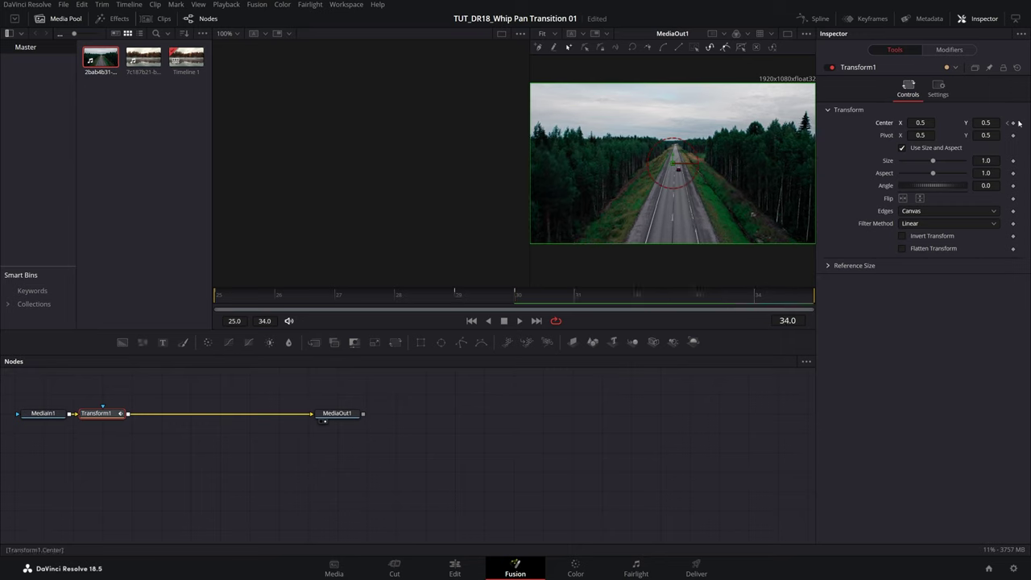
click(1013, 122)
click(521, 299)
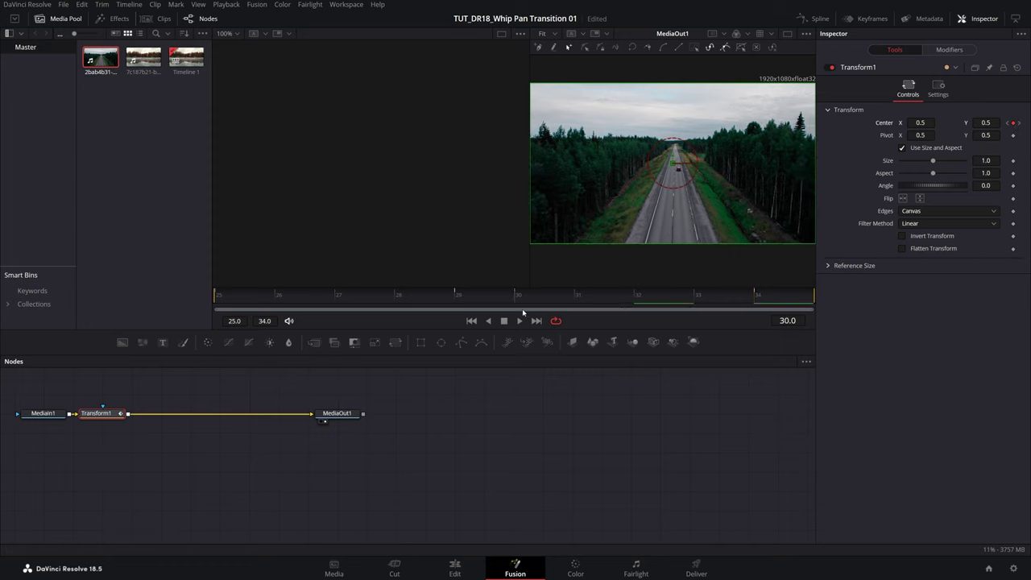
drag(483, 295, 426, 297)
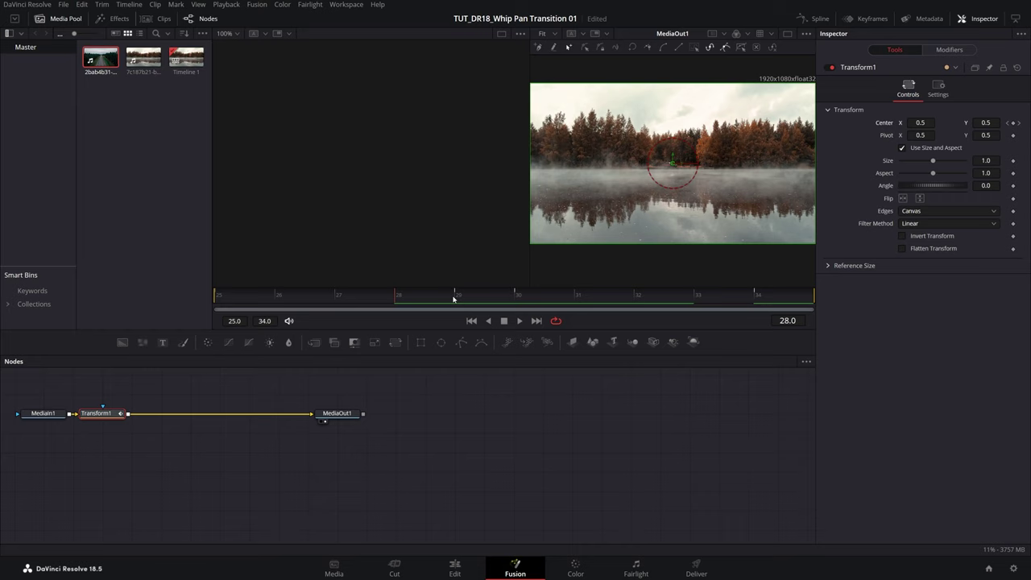
mouse_move(499, 298)
mouse_down()
mouse_move(518, 295)
mouse_move(498, 305)
mouse_up()
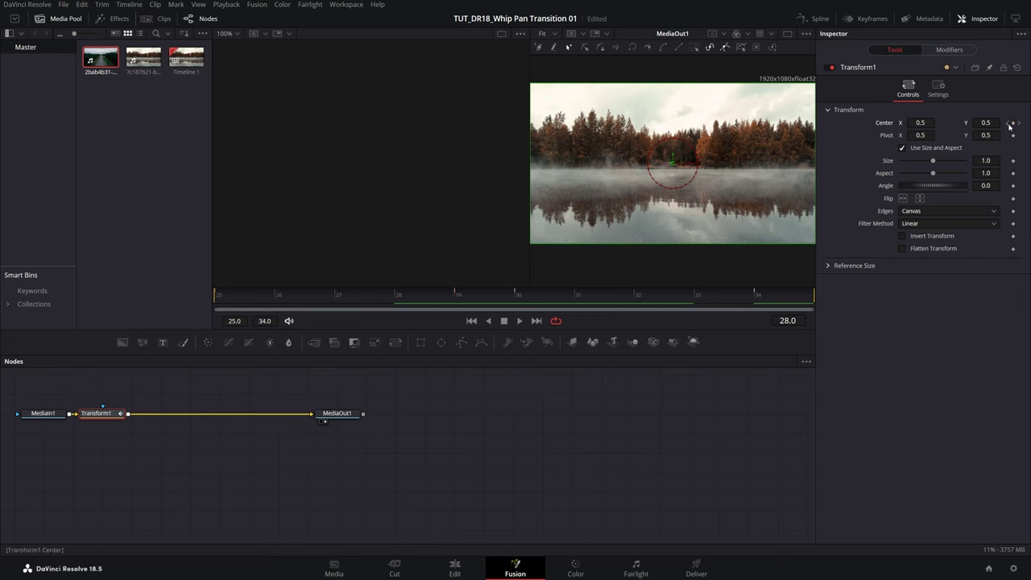
Set Center X to 1.0 at frame 29 so the lake clip slides fully right.
click(1008, 123)
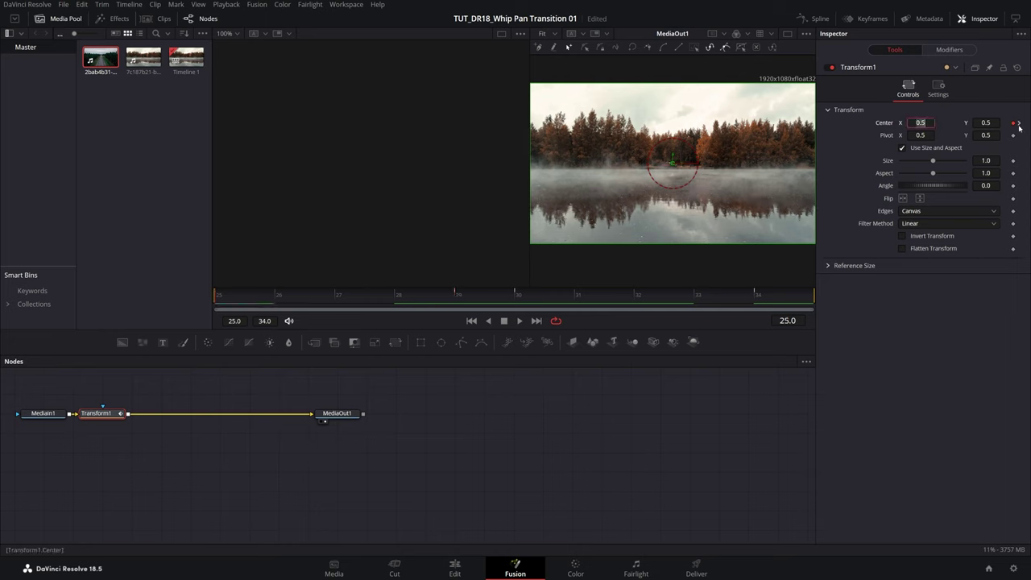
click(1020, 123)
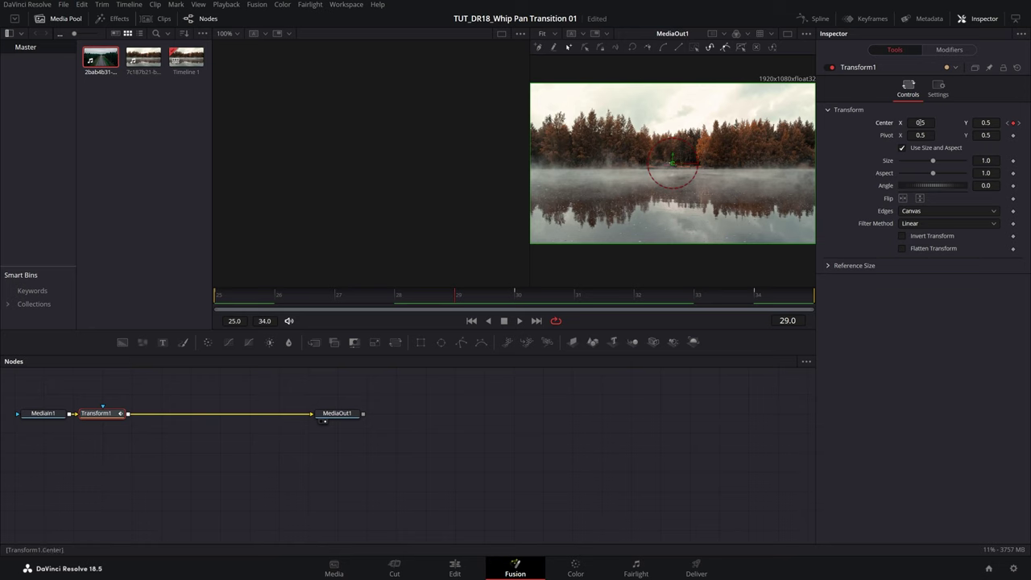
drag(918, 122, 971, 122)
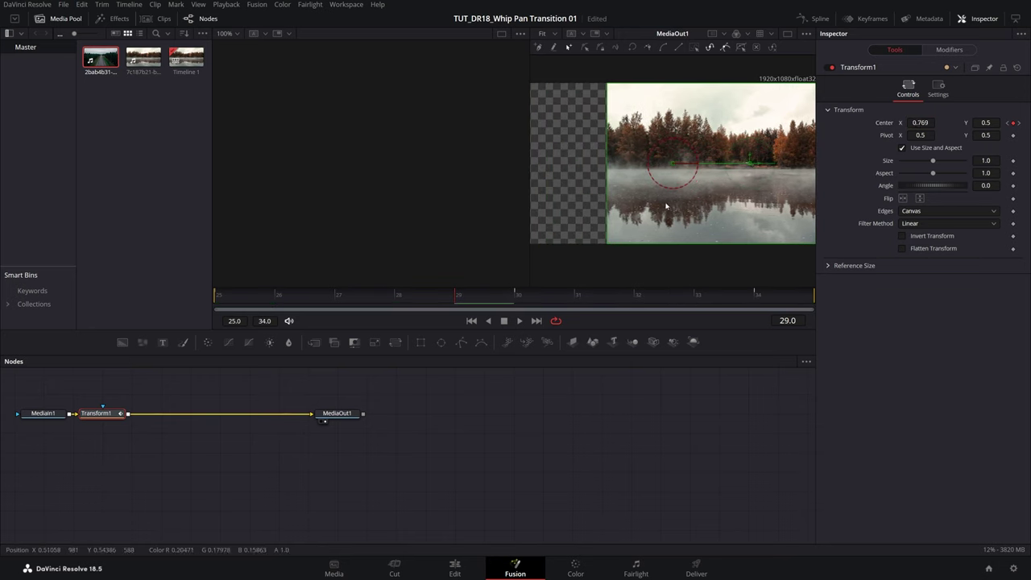
click(920, 123)
text(1)
key(Return)
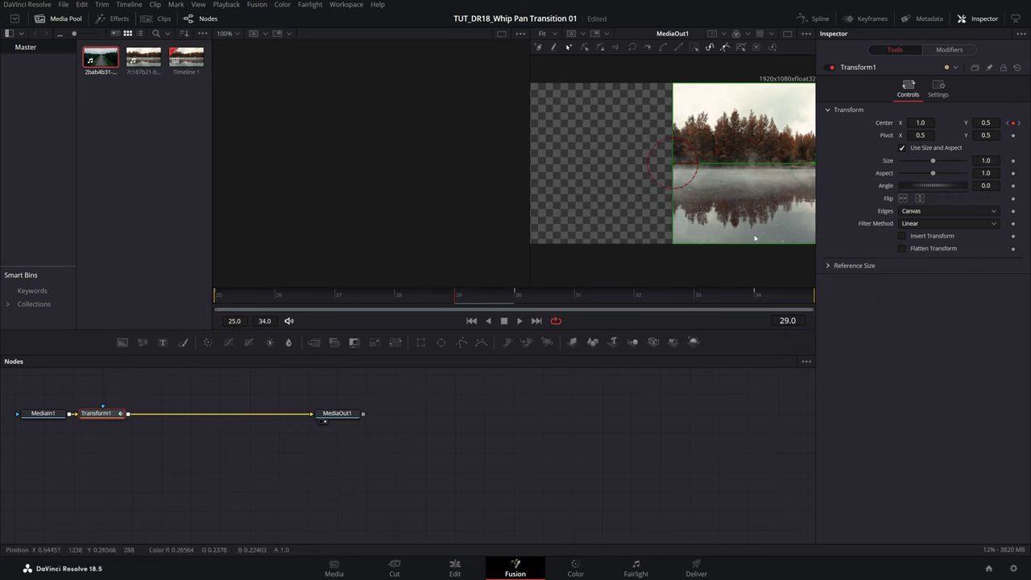
Set Center X to 0.0 at frame 30 on the road clip and preview the transition.
click(518, 306)
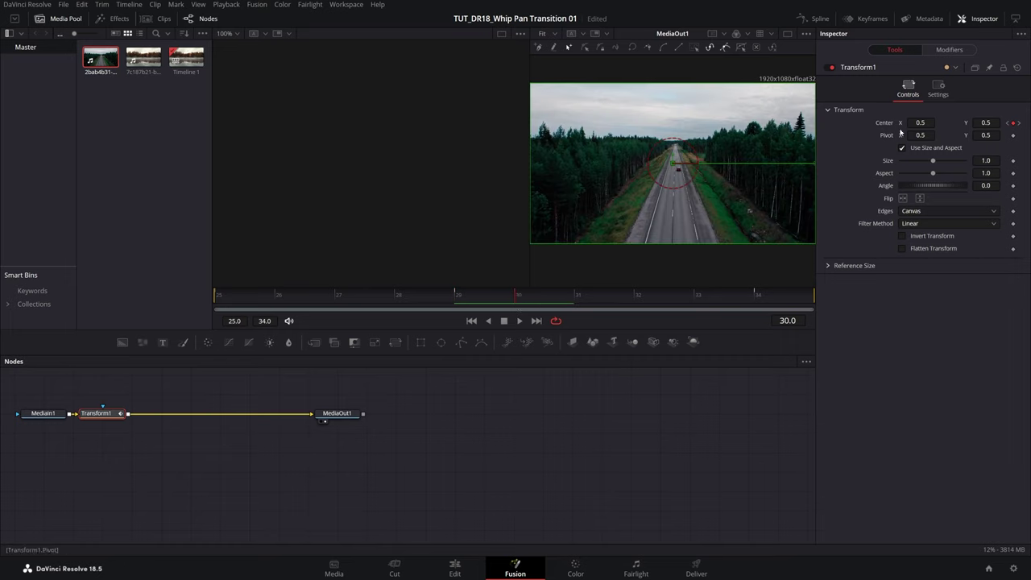
drag(921, 123, 892, 123)
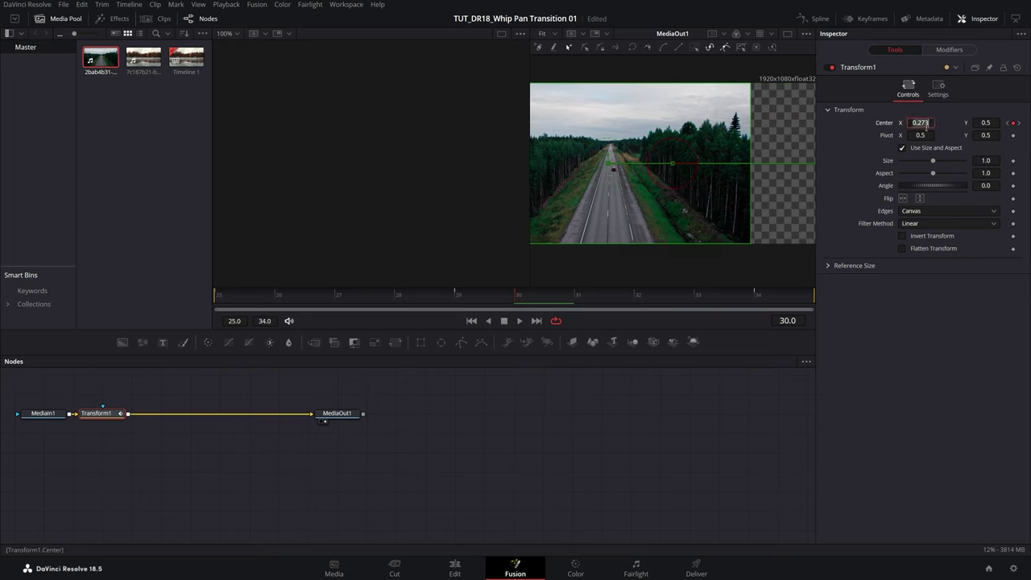
text(0)
key(Return)
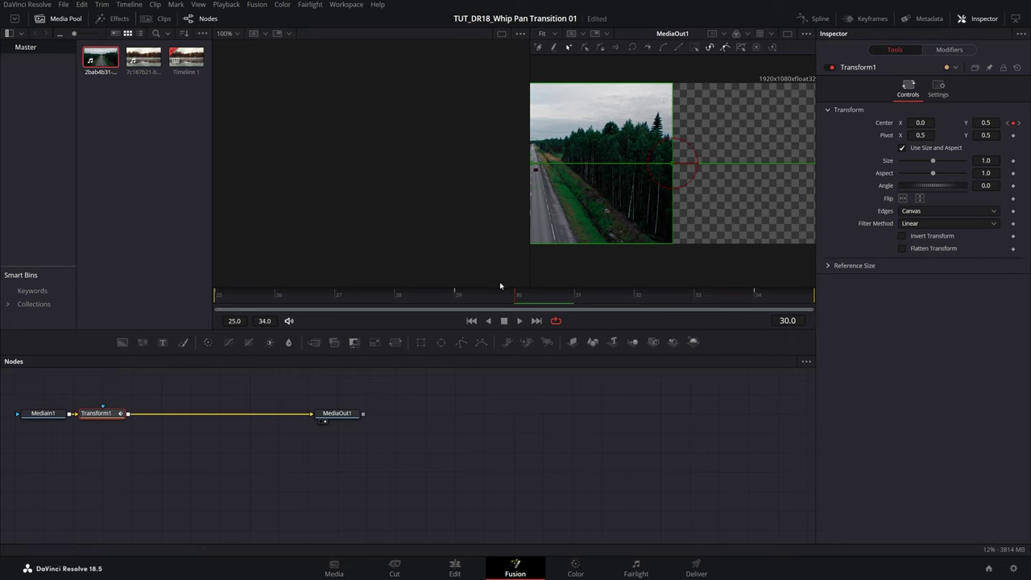
drag(489, 294, 637, 299)
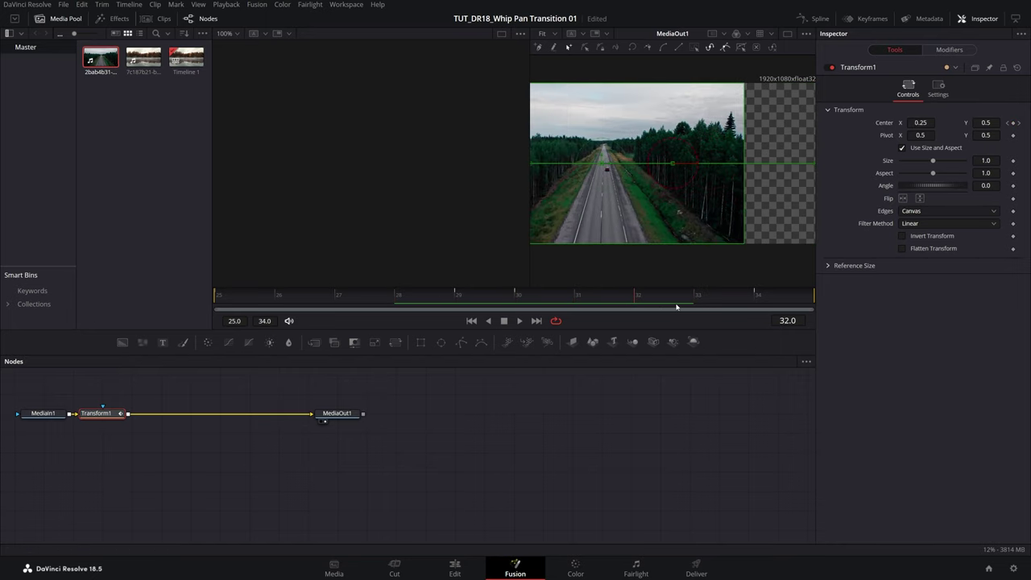
In the Spline editor, select all of Transform1's displacement keyframes and smooth them.
click(799, 18)
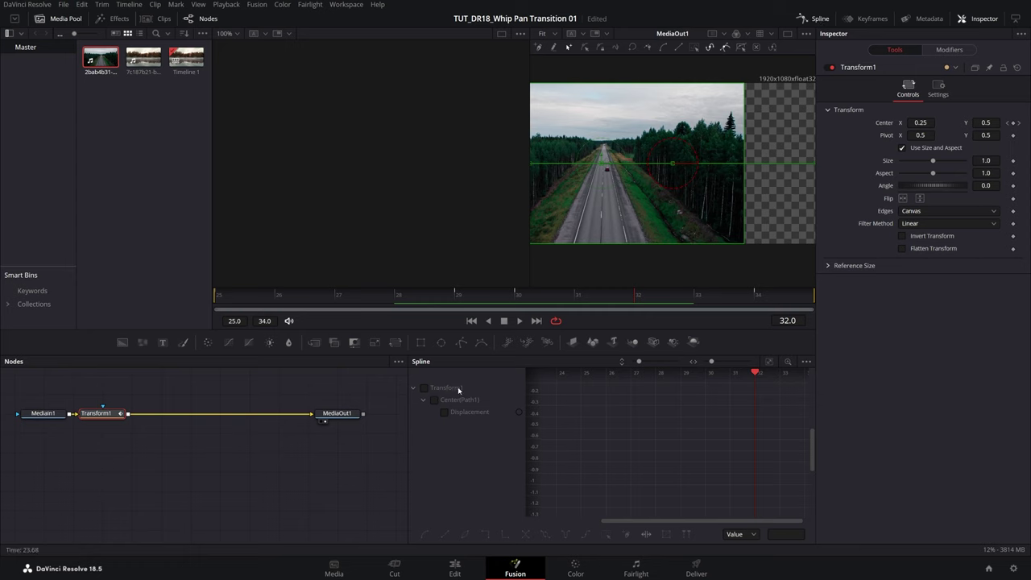
click(426, 389)
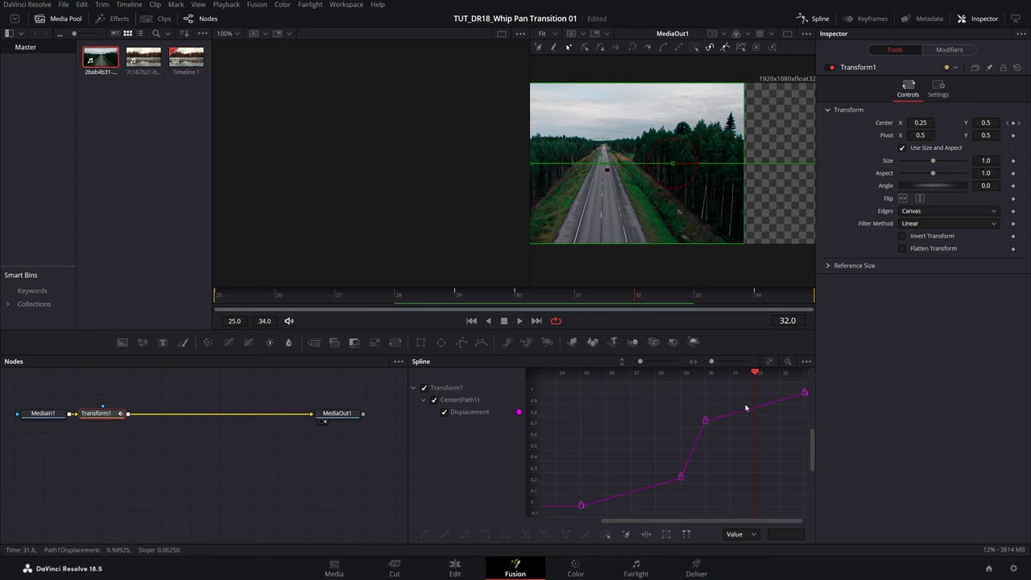
click(769, 361)
key(ctrl+a)
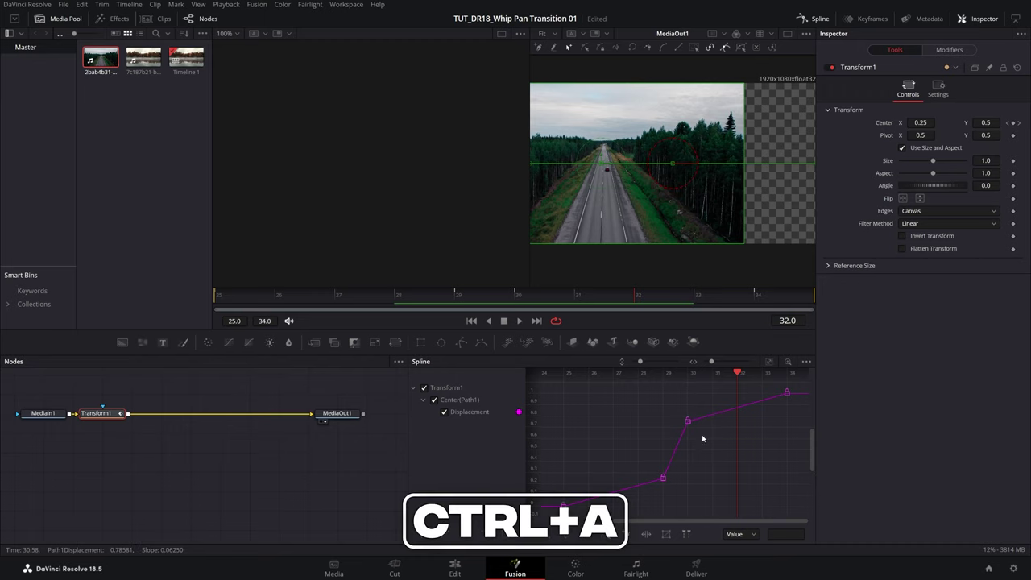
key(s)
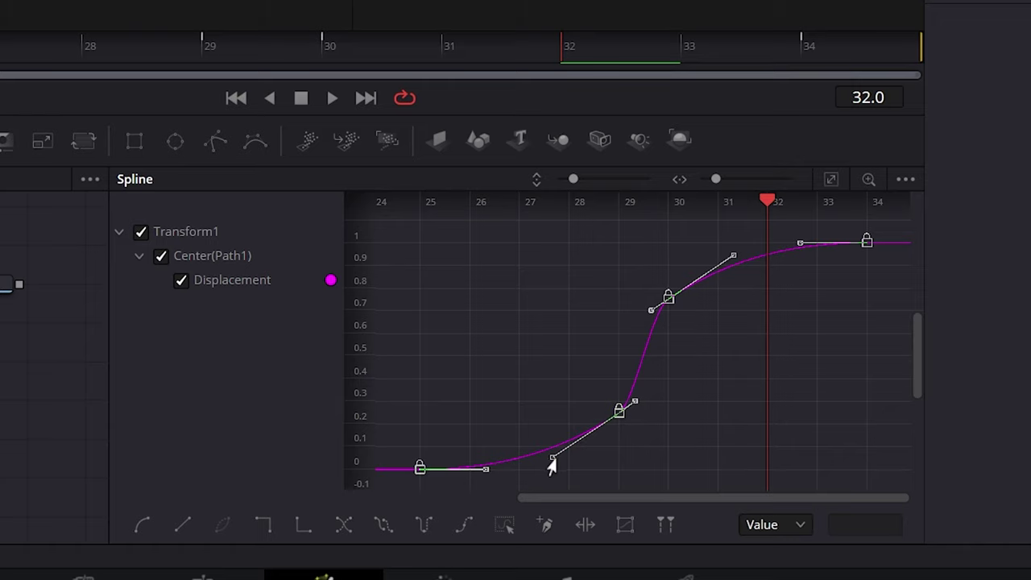
Adjust and Alt-break the Bézier handles so the curve whips at frames 29–30 and flattens at 25 and 34.
drag(552, 459, 619, 458)
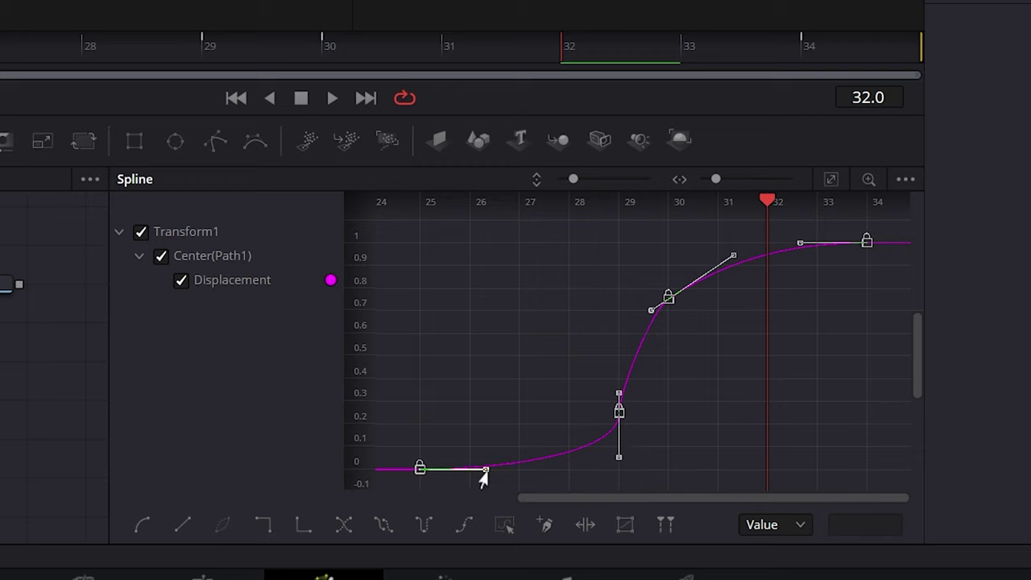
key(alt)
drag(484, 474, 600, 479)
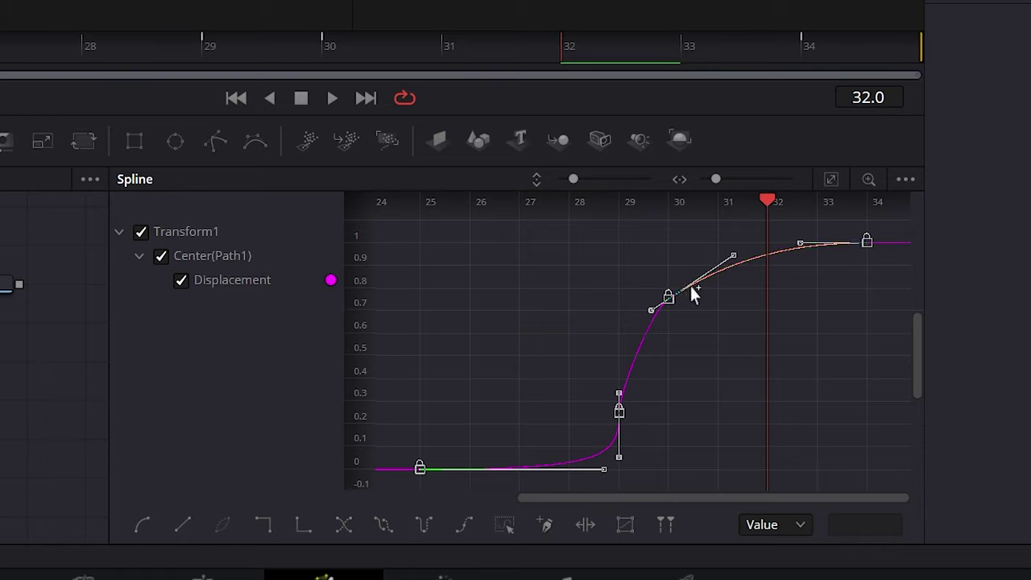
drag(731, 258, 664, 259)
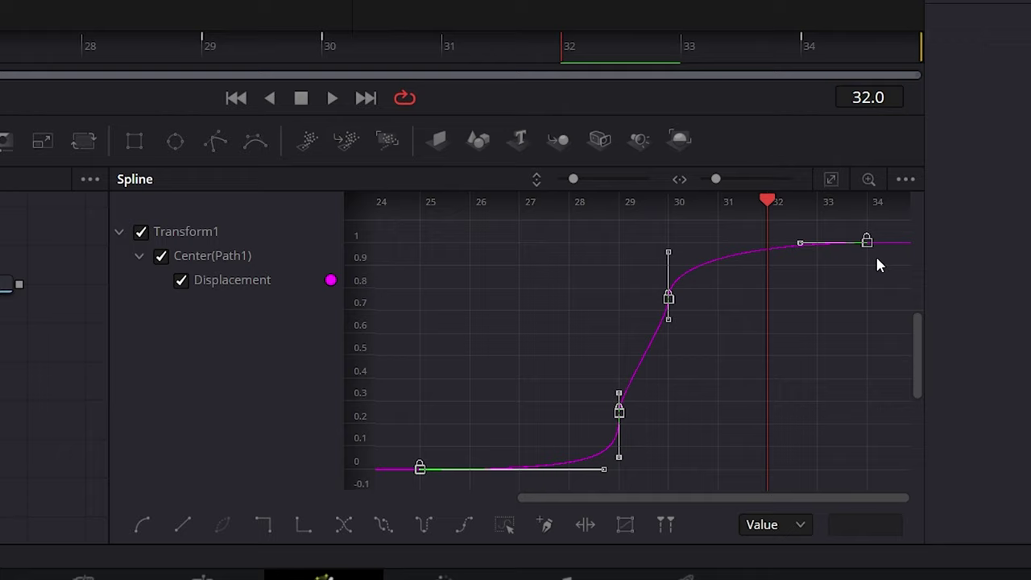
key(alt)
drag(796, 244, 674, 249)
click(780, 400)
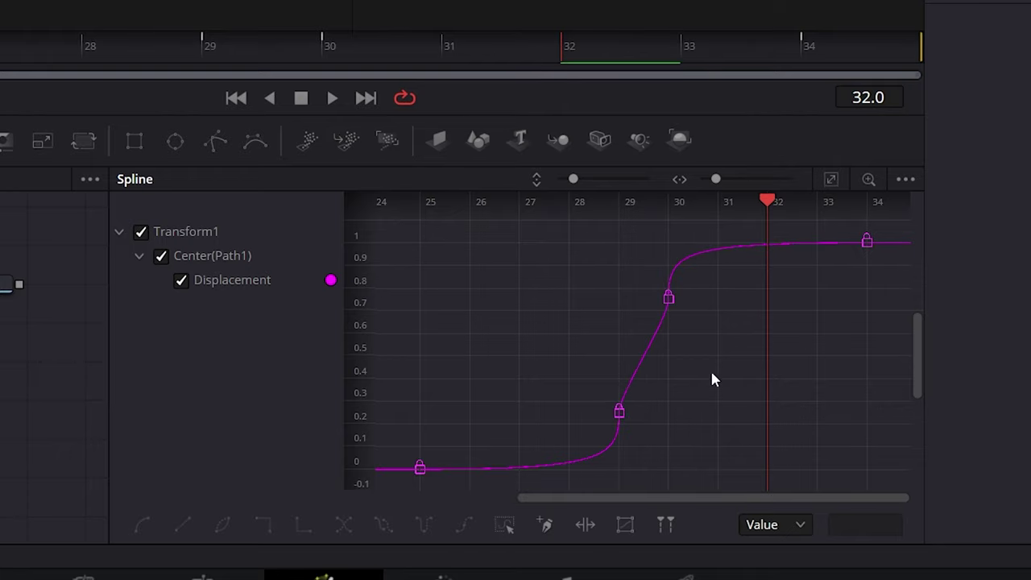
Set Transform1's Edges to Mirror at frame 29 and check the frames around the cut.
click(354, 300)
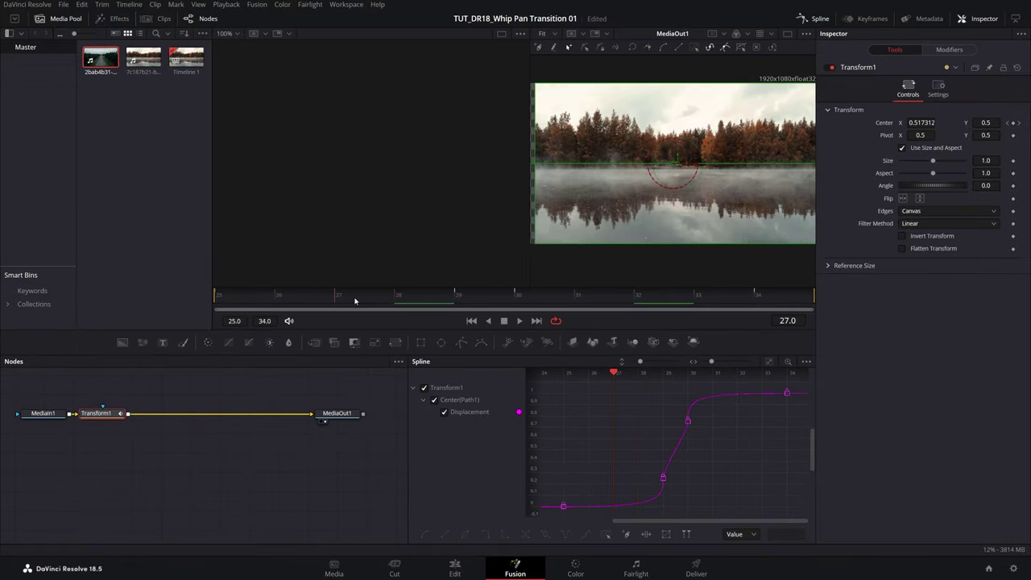
drag(355, 301, 520, 295)
click(455, 297)
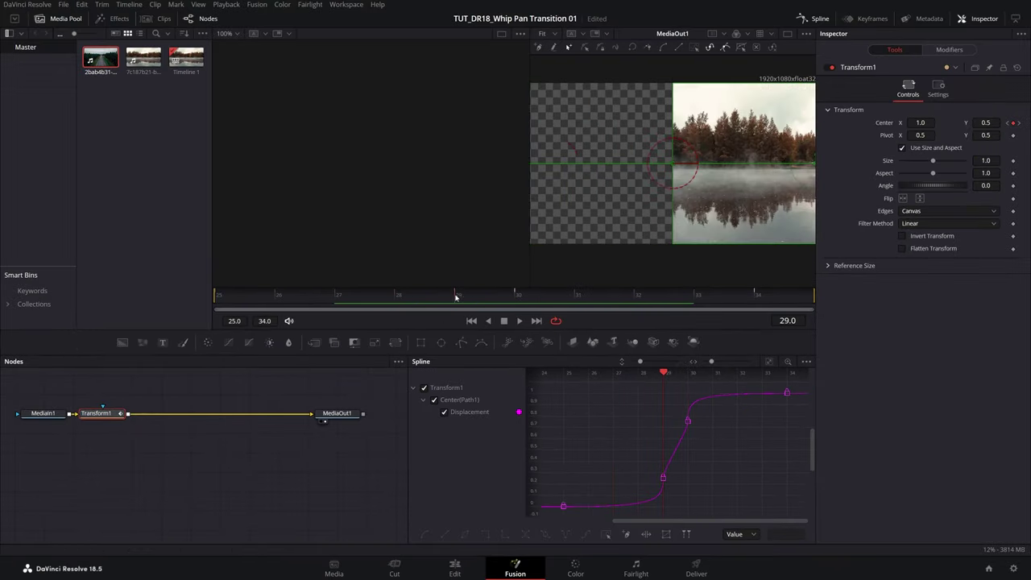
click(913, 212)
click(918, 260)
key(Left)
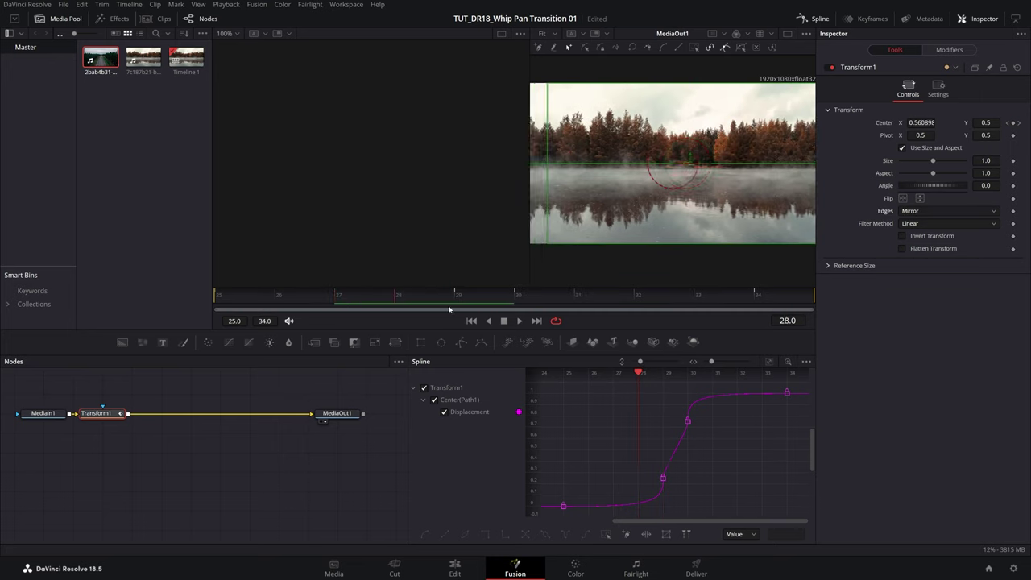
key(Right)
key(Right)
key(Right)
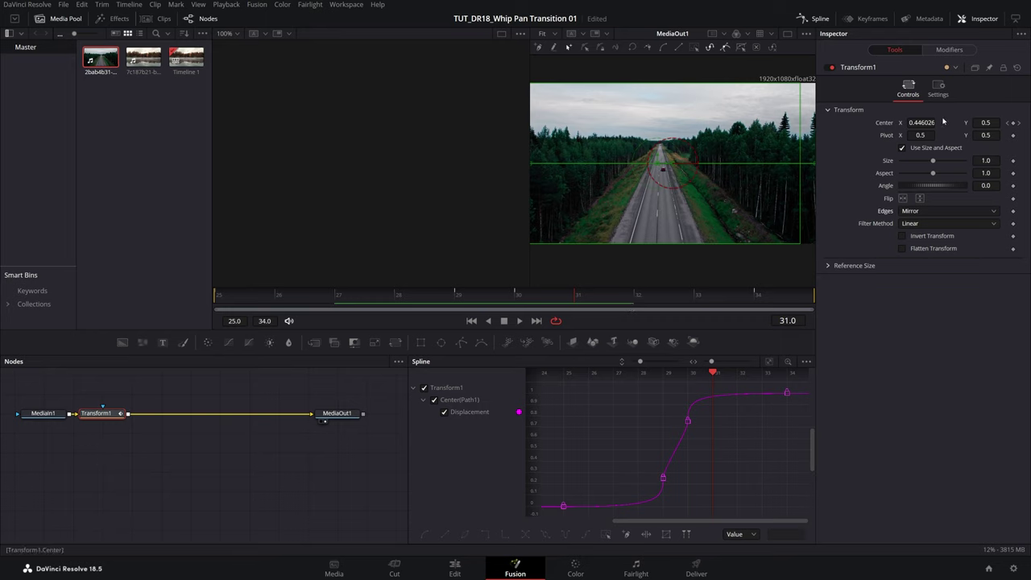
Enable Motion Blur at Quality 10 in Transform1's Settings, then return to the Edit page.
click(938, 88)
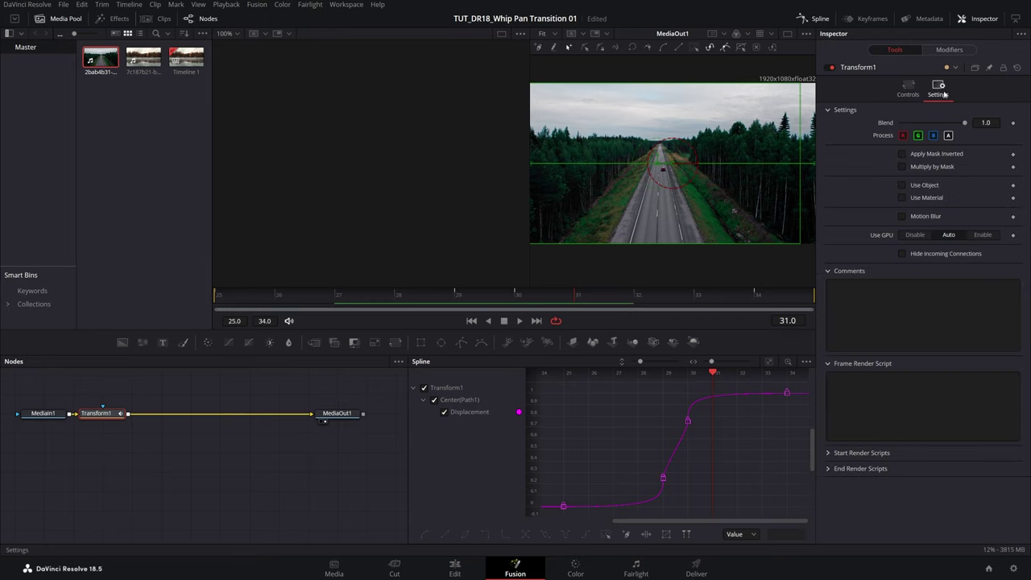
click(903, 216)
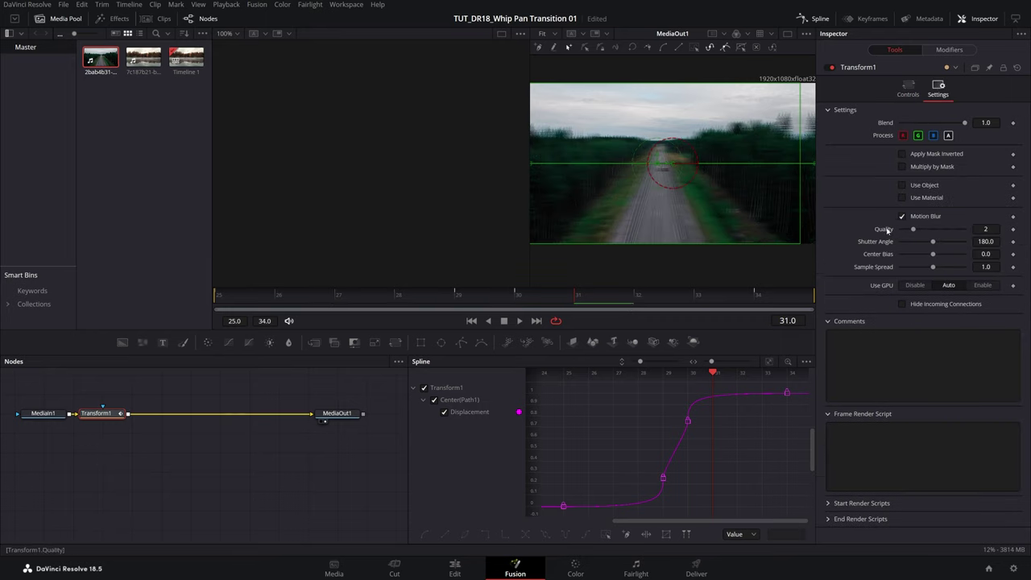
drag(917, 232, 967, 232)
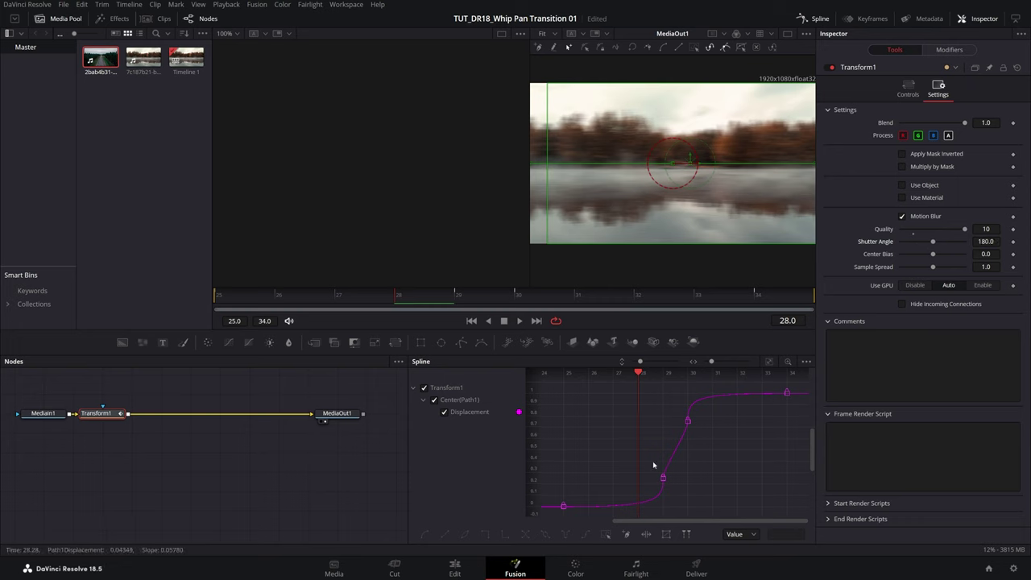
click(455, 569)
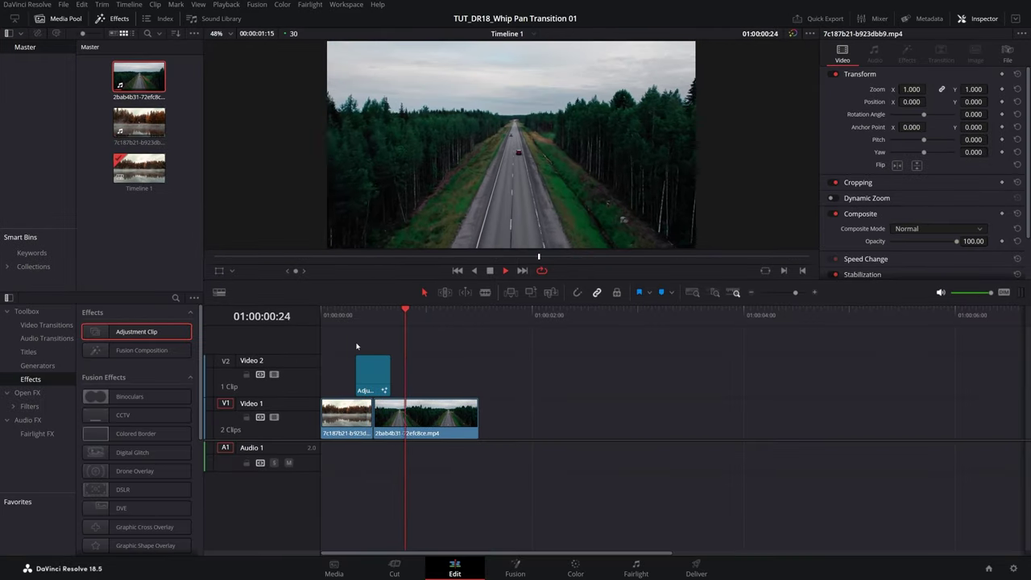